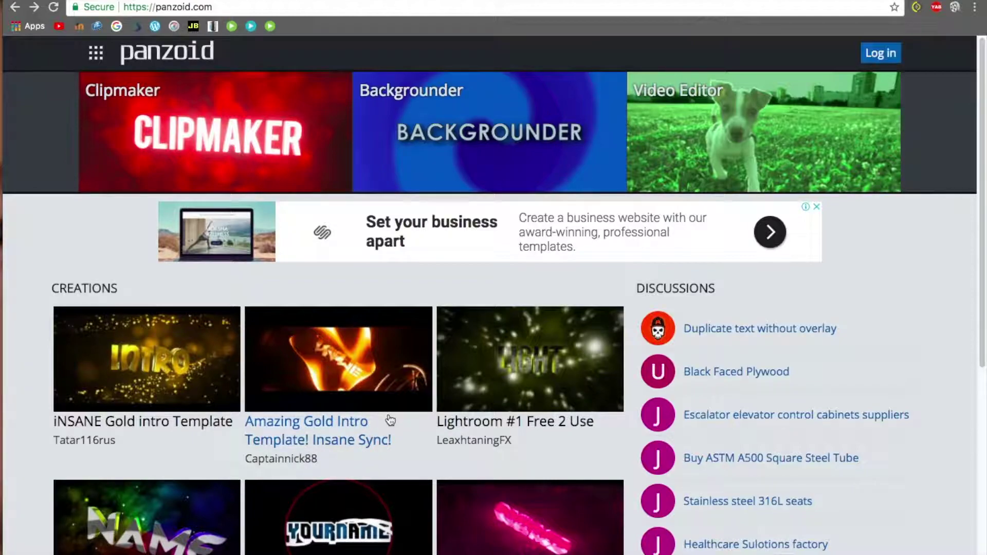
Scroll the homepage Creations list and open Intro Template #5
{"action": "scroll", "coordinate": [324, 511], "scroll_direction": "down", "scroll_amount": 7}
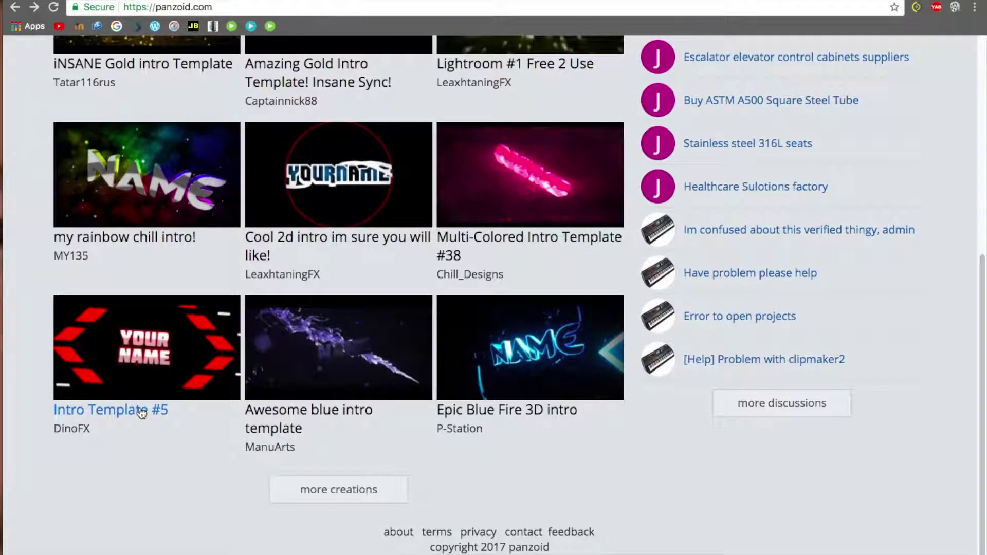
{"action": "left_click", "coordinate": [142, 410]}
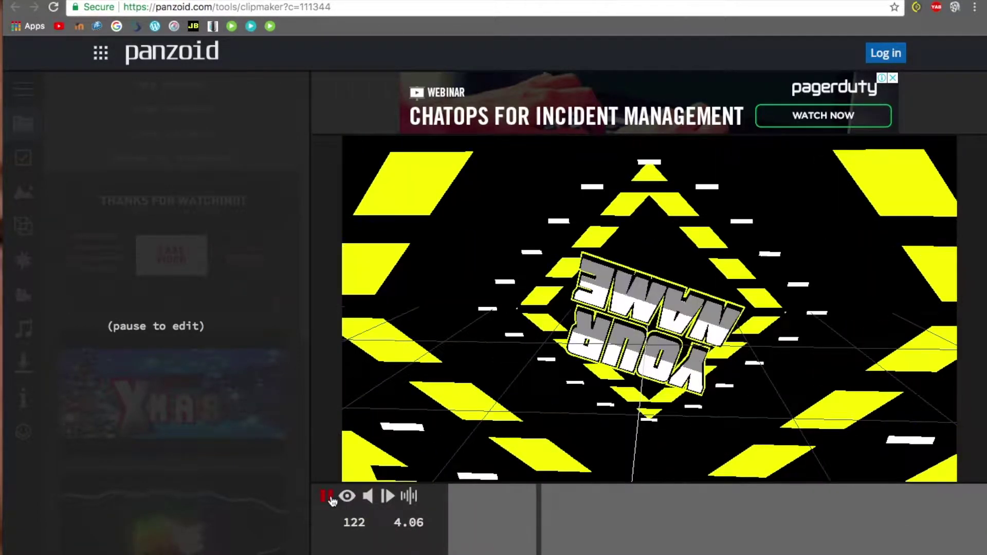
Pause the Intro Template #5 preview in Clipmaker
{"action": "left_click", "coordinate": [327, 496]}
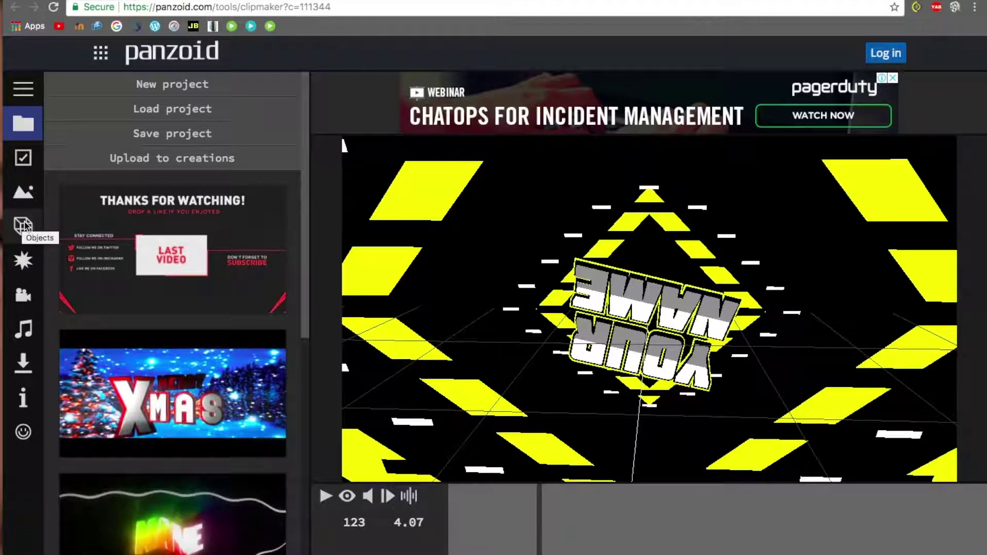
Show the project's Objects list and locate the text layers
{"action": "left_click", "coordinate": [23, 225]}
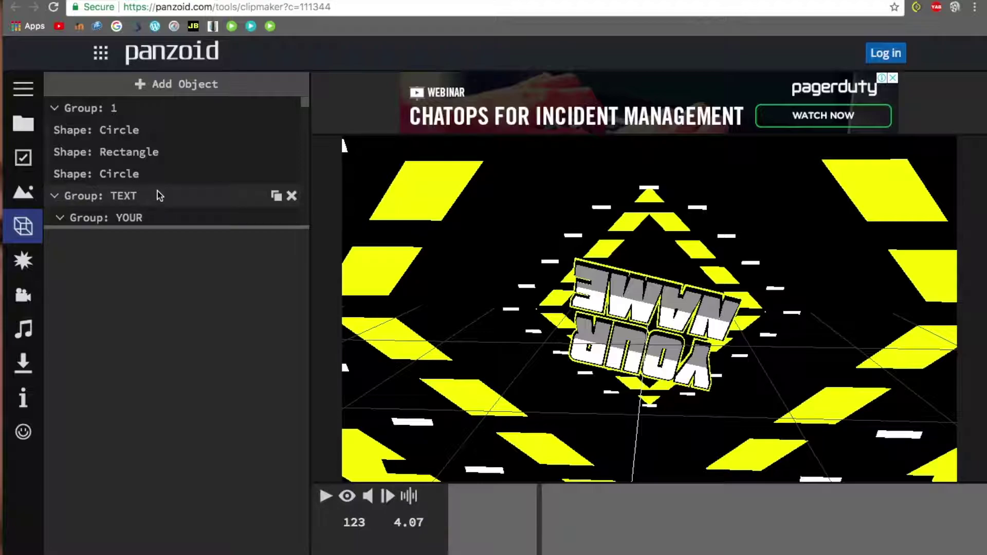
{"action": "scroll", "coordinate": [190, 192], "scroll_direction": "down", "scroll_amount": 1}
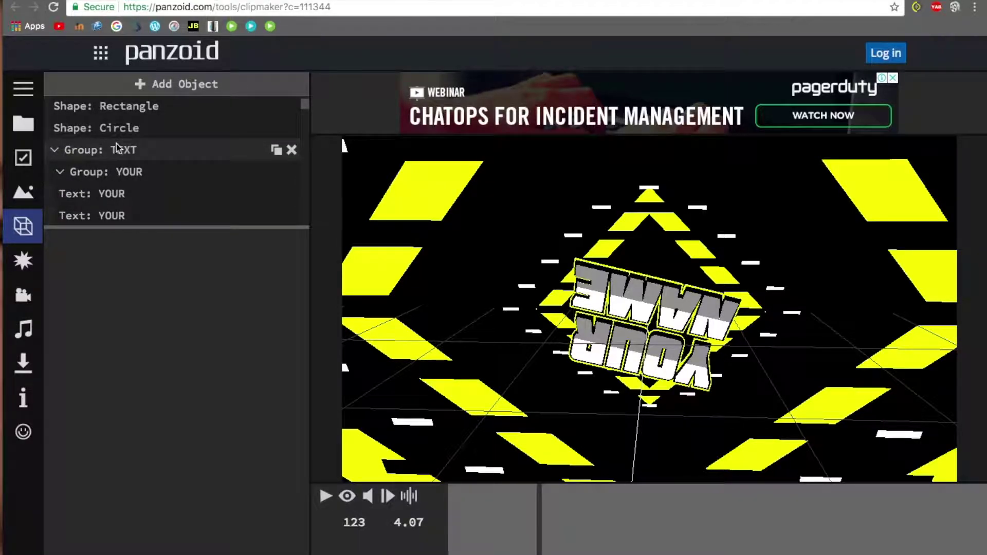
{"action": "scroll", "coordinate": [133, 188], "scroll_direction": "down", "scroll_amount": 2}
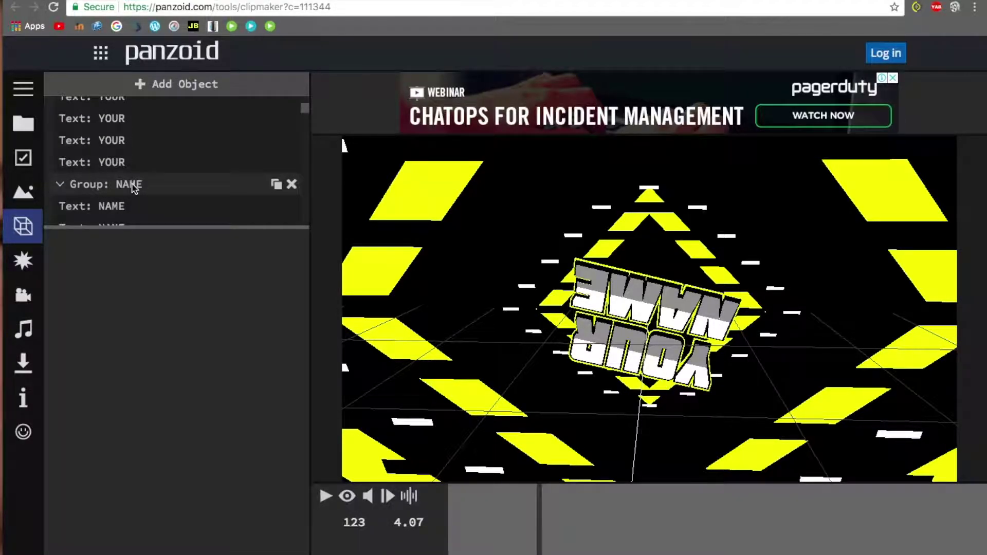
{"action": "scroll", "coordinate": [132, 176], "scroll_direction": "down", "scroll_amount": 3}
{"action": "scroll", "coordinate": [133, 176], "scroll_direction": "up", "scroll_amount": 2}
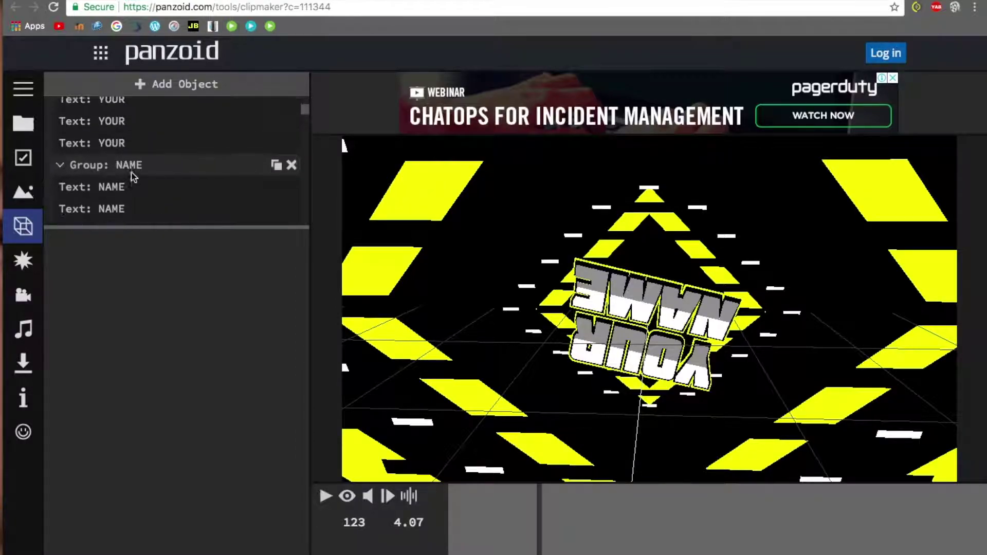
{"action": "scroll", "coordinate": [116, 110], "scroll_direction": "up", "scroll_amount": 2}
Change the 'YOUR' text layers to 'Chrome'
{"action": "left_click", "coordinate": [123, 148]}
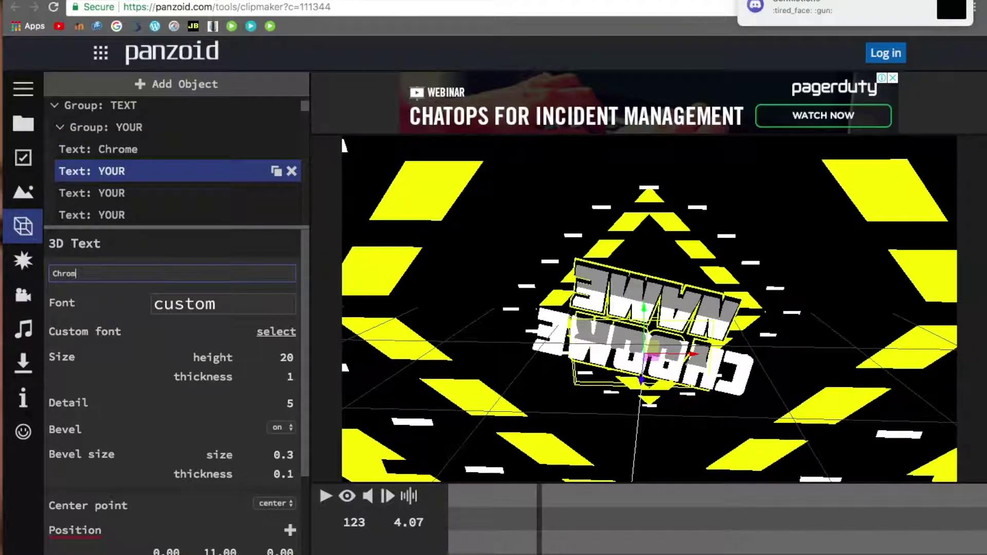
{"action": "type", "text": "e"}
{"action": "left_click", "coordinate": [170, 197]}
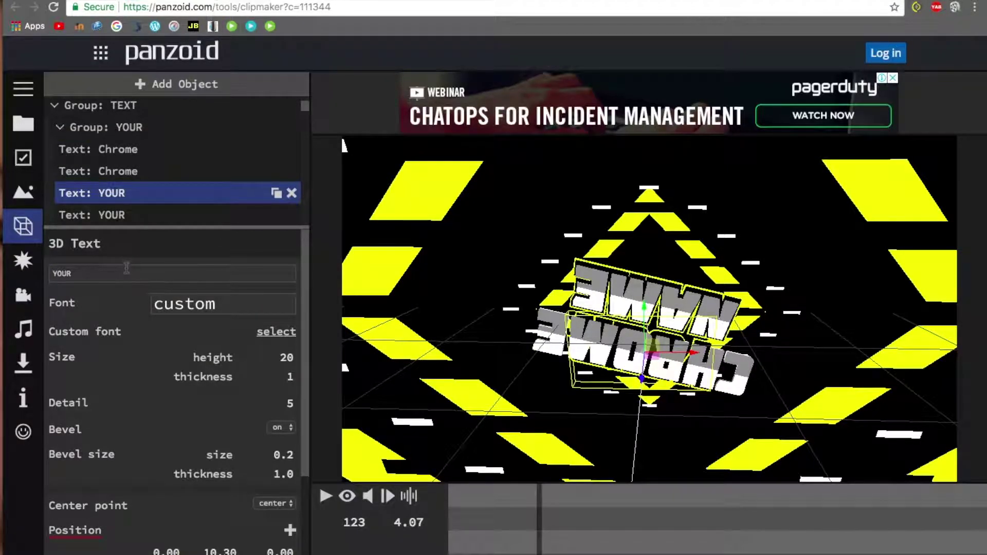
{"action": "key", "text": "ctrl+a"}
{"action": "key", "text": "BackSpace"}
{"action": "type", "text": "Chrome"}
{"action": "left_click", "coordinate": [128, 214]}
{"action": "key", "text": "ctrl+a"}
{"action": "type", "text": "Chrome"}
Change the first three 'NAME' text layers to 'Editor'
{"action": "scroll", "coordinate": [128, 178], "scroll_direction": "down", "scroll_amount": 2}
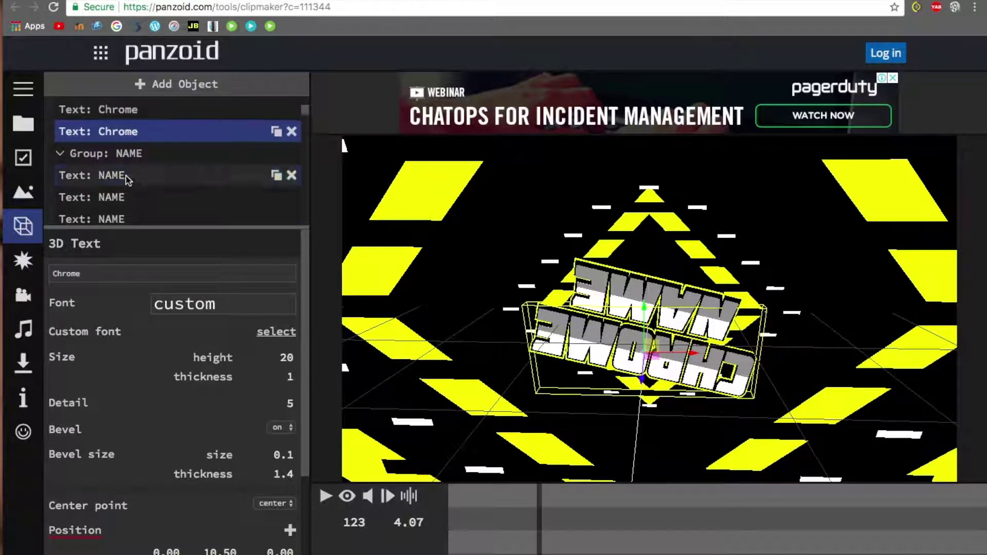
{"action": "left_click", "coordinate": [128, 179]}
{"action": "key", "text": "ctrl+a"}
{"action": "type", "text": "Editor"}
{"action": "left_click", "coordinate": [123, 197]}
{"action": "key", "text": "ctrl+a"}
{"action": "type", "text": "Editor"}
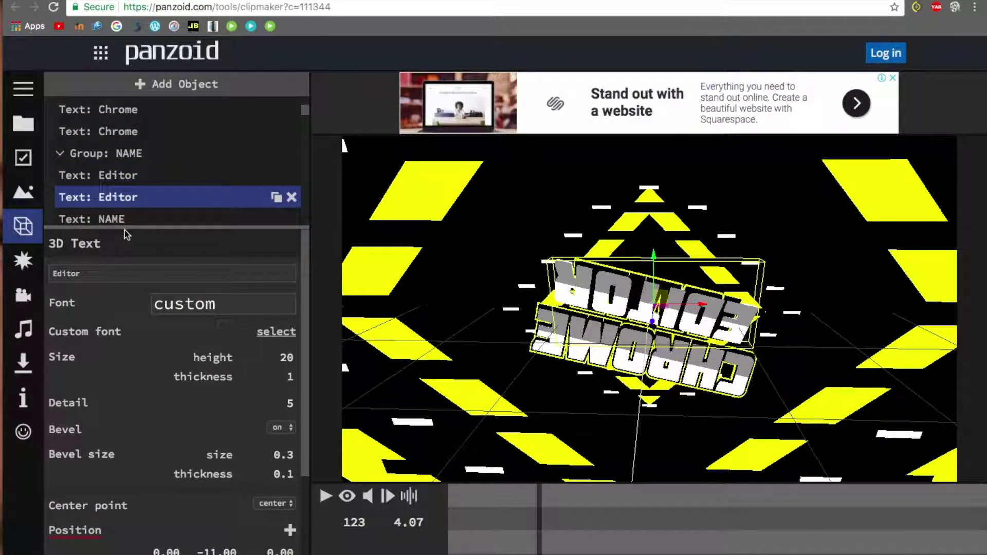
{"action": "left_click", "coordinate": [121, 219]}
{"action": "key", "text": "ctrl+a"}
{"action": "type", "text": "Editor"}
Set the last 'NAME' layer to 'Editor' and replay the intro to check it
{"action": "left_click", "coordinate": [96, 181]}
{"action": "key", "text": "ctrl+a"}
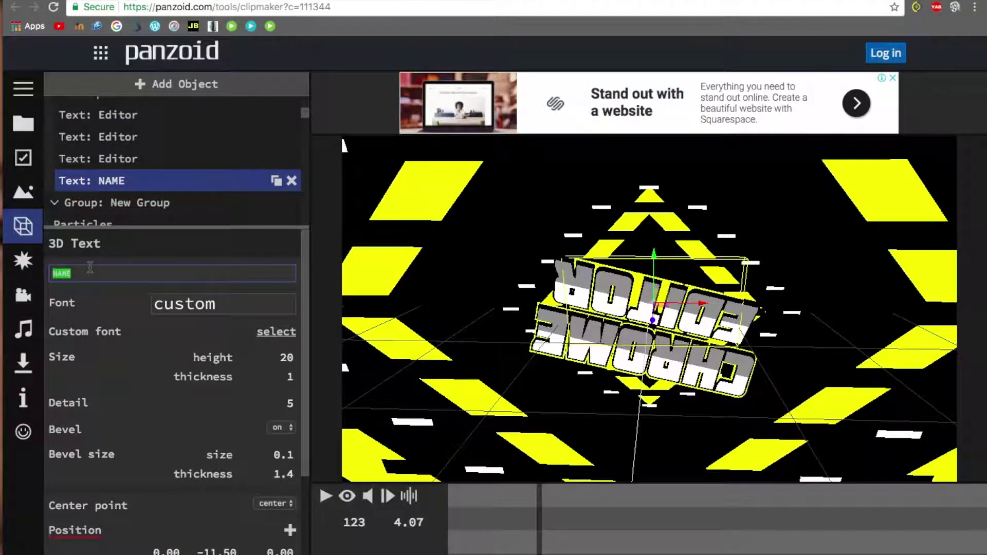
{"action": "key", "text": "BackSpace"}
{"action": "type", "text": "Editor"}
{"action": "key", "text": "Return"}
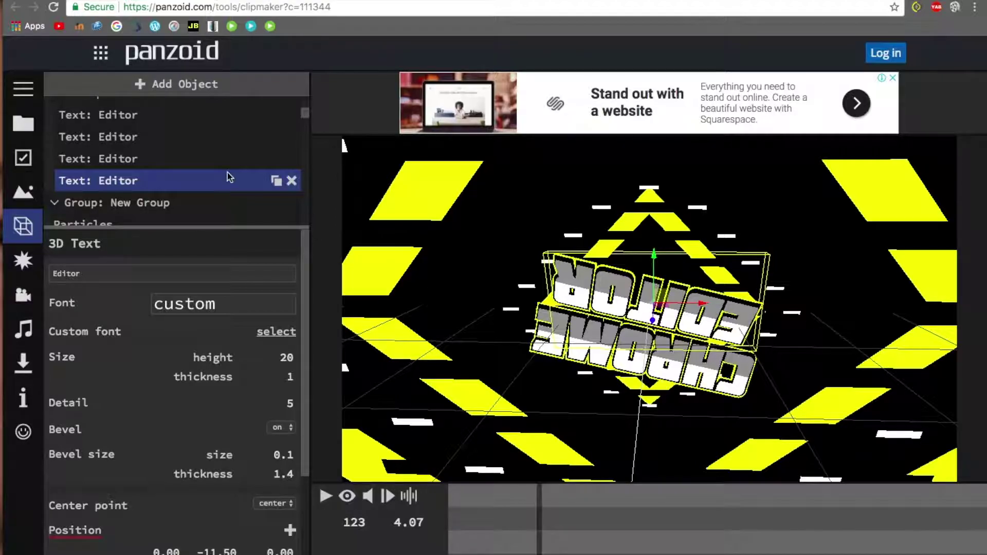
{"action": "scroll", "coordinate": [226, 176], "scroll_direction": "down", "scroll_amount": 5}
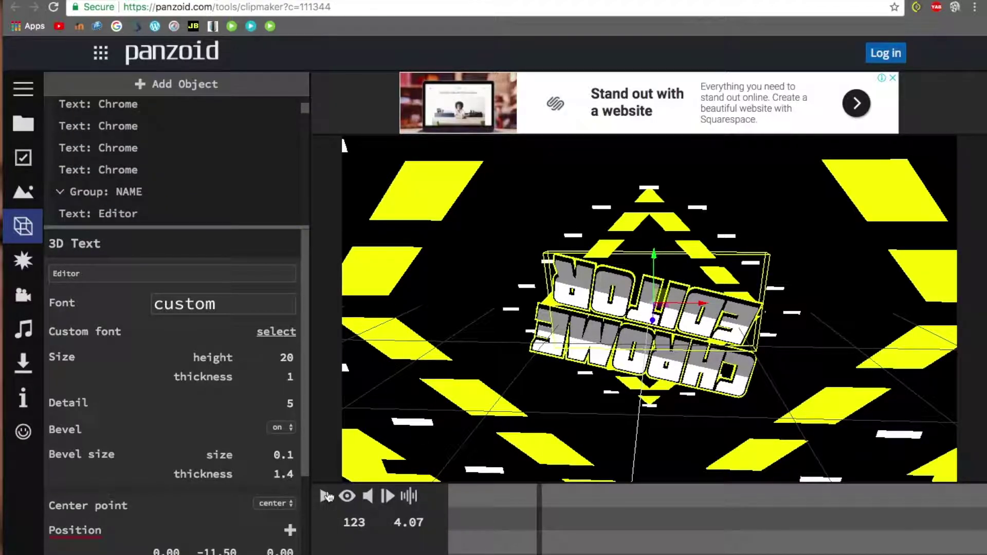
{"action": "left_click", "coordinate": [326, 496]}
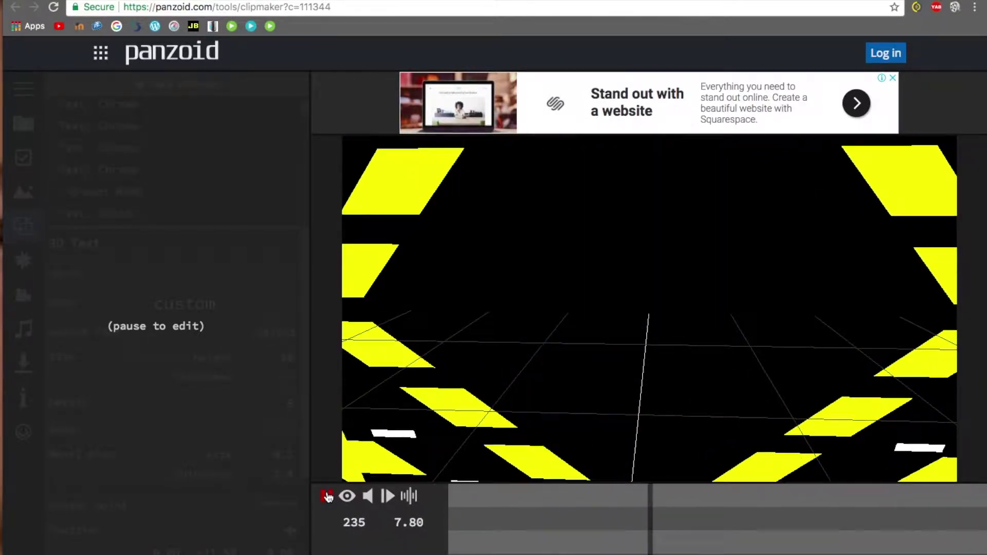
{"action": "left_click", "coordinate": [326, 496]}
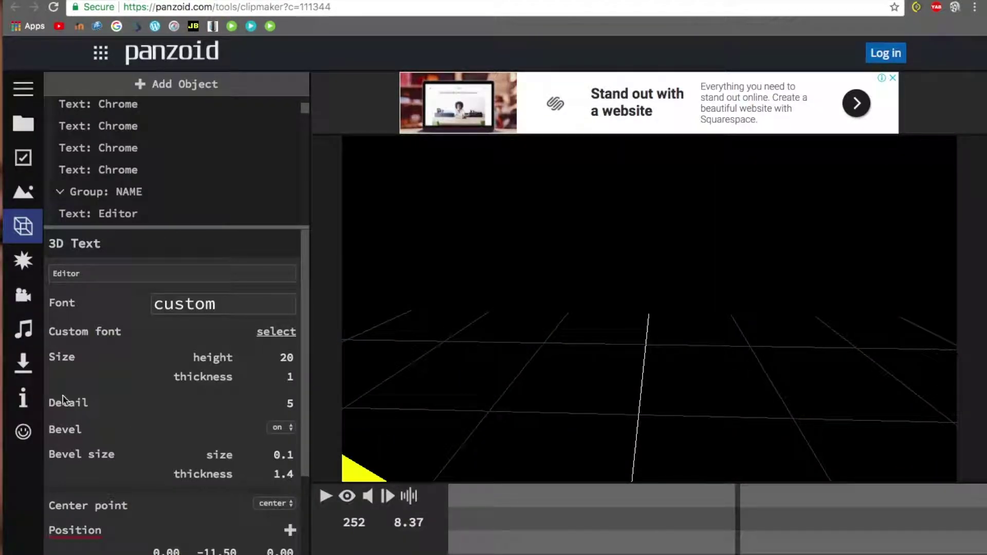
{"action": "left_click", "coordinate": [25, 366]}
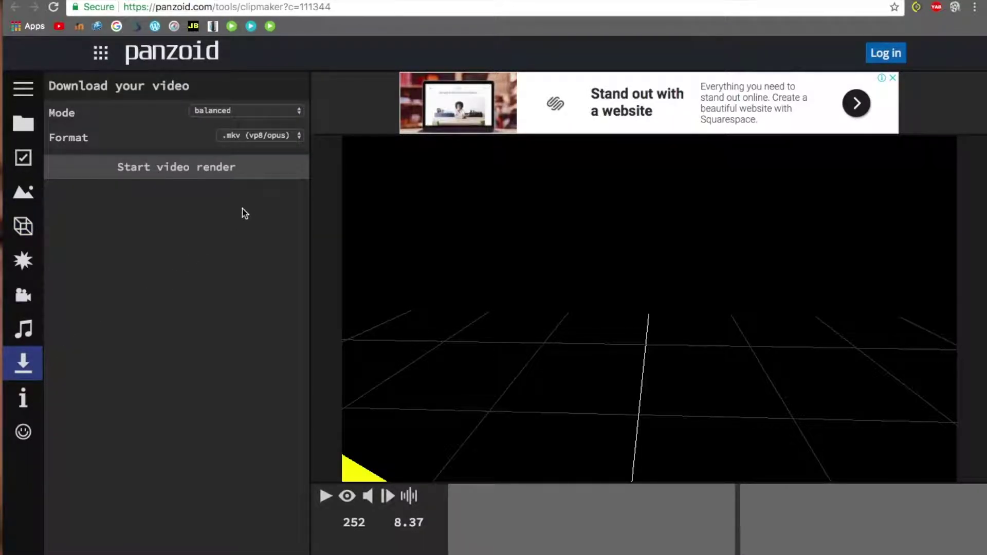
Render the intro in balanced mode as .mkv (vp8/opus)
{"action": "left_click", "coordinate": [287, 111]}
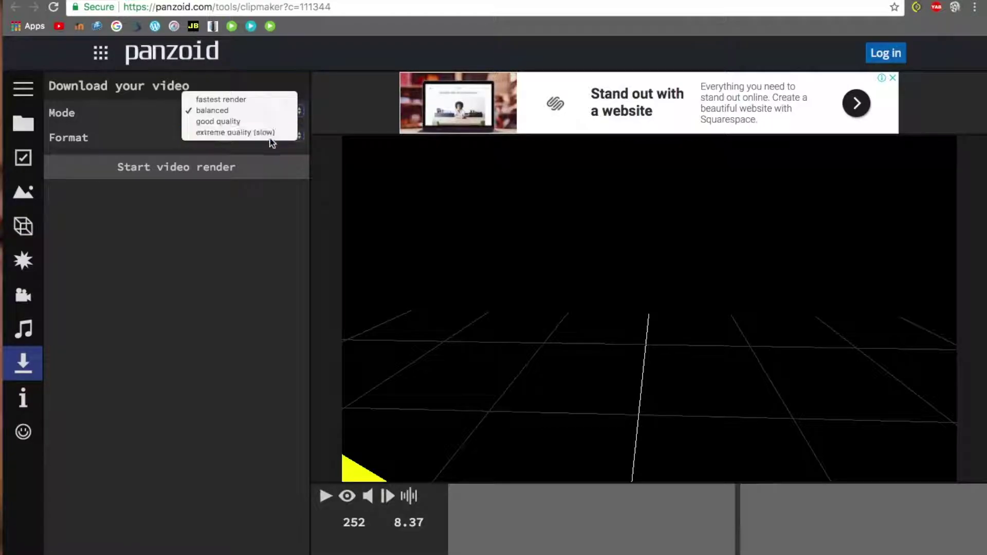
{"action": "left_click", "coordinate": [221, 112]}
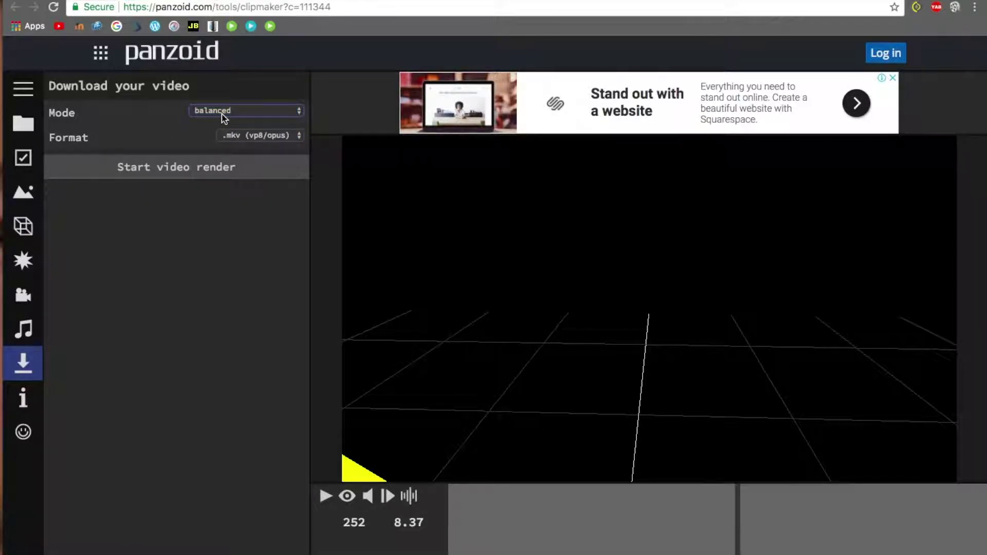
{"action": "left_click", "coordinate": [278, 134]}
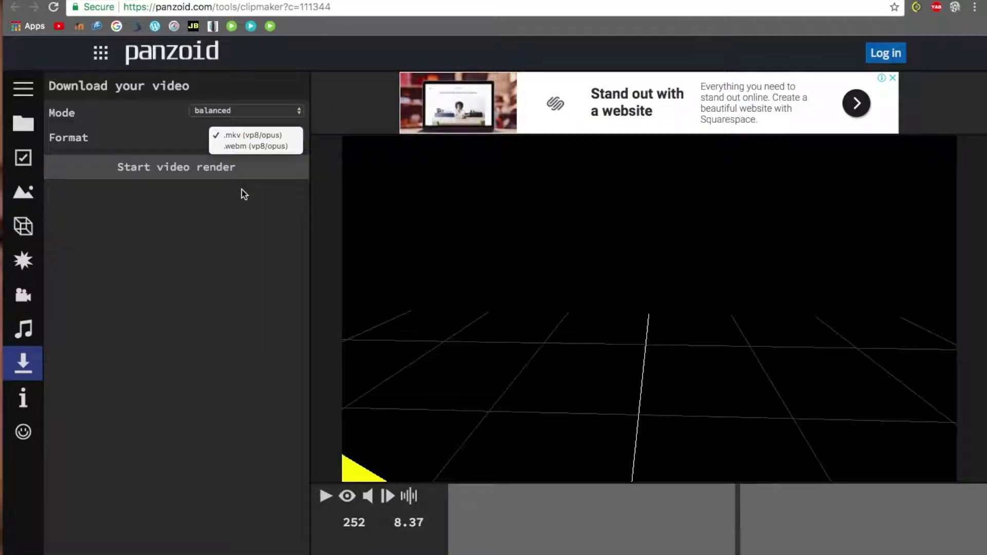
{"action": "left_click", "coordinate": [264, 234]}
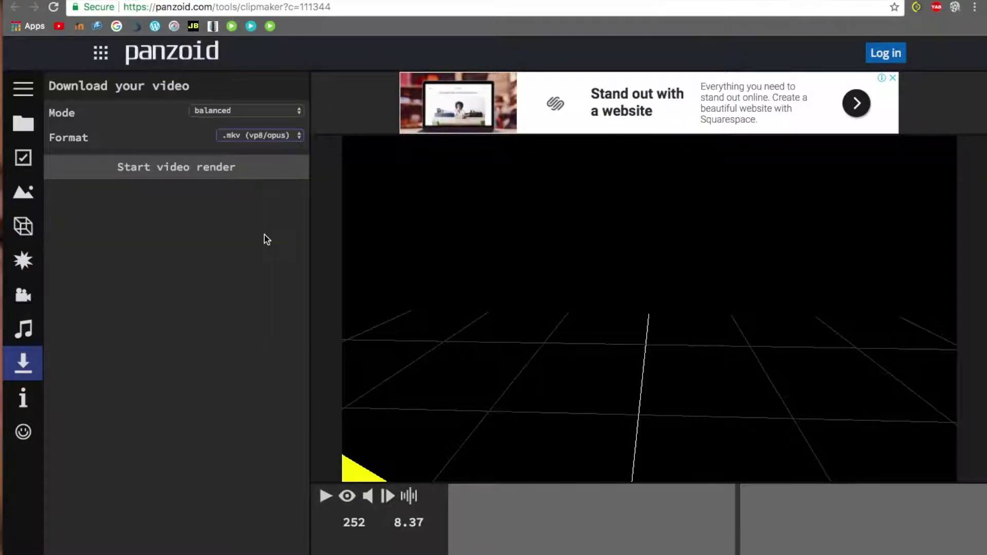
{"action": "left_click", "coordinate": [195, 175]}
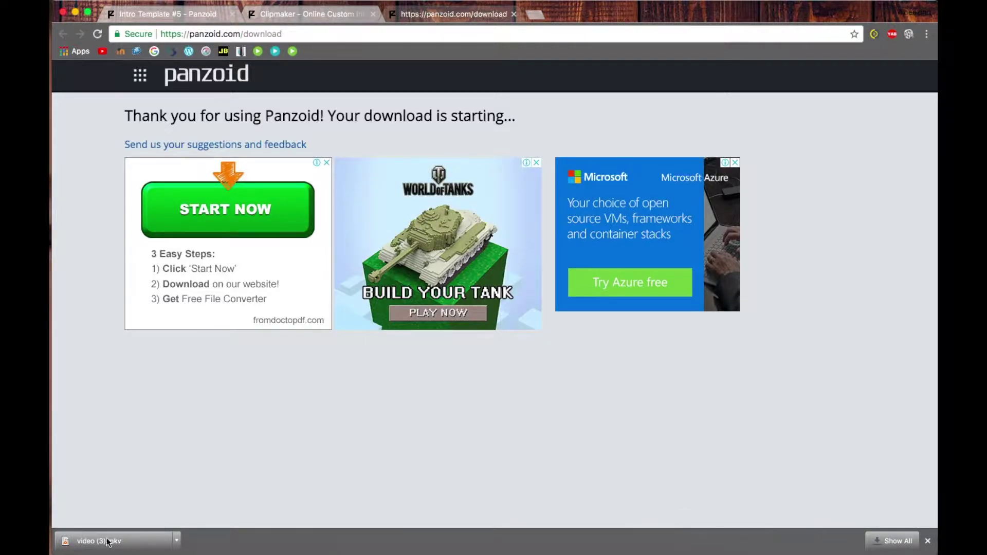
Drag the downloaded video (3).mkv out of Chrome's download shelf
{"action": "left_click_drag", "start_coordinate": [125, 527], "coordinate": [329, 271]}
Drop video (3).mkv onto the desktop in the neighbouring space
{"action": "key", "text": "ctrl+Right"}
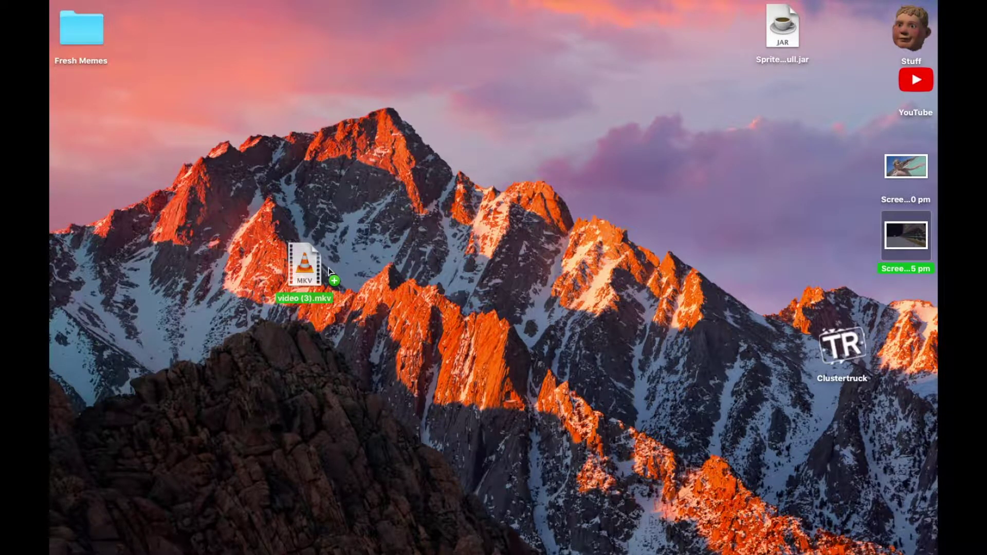
{"action": "left_click_drag", "start_coordinate": [329, 269], "coordinate": [328, 268]}
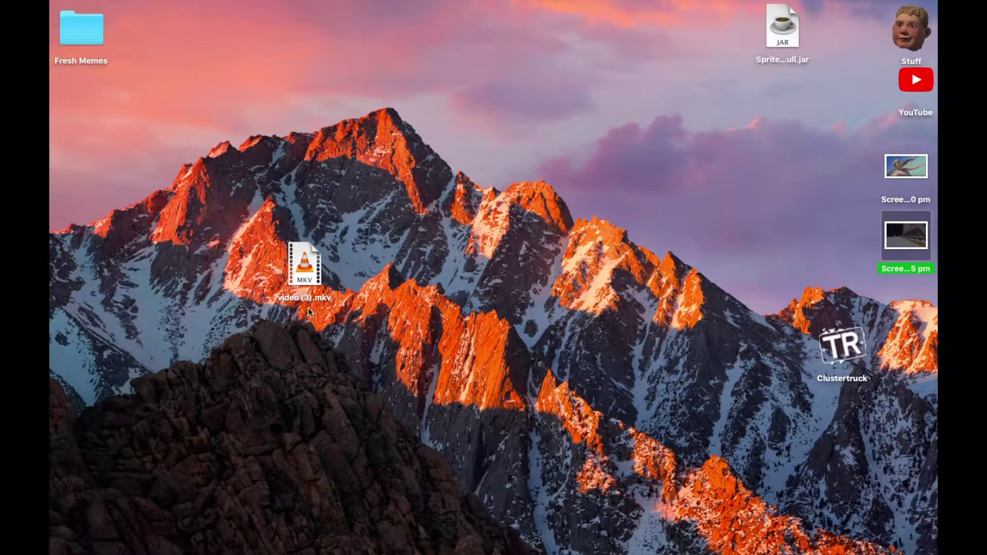
{"action": "left_click", "coordinate": [313, 264]}
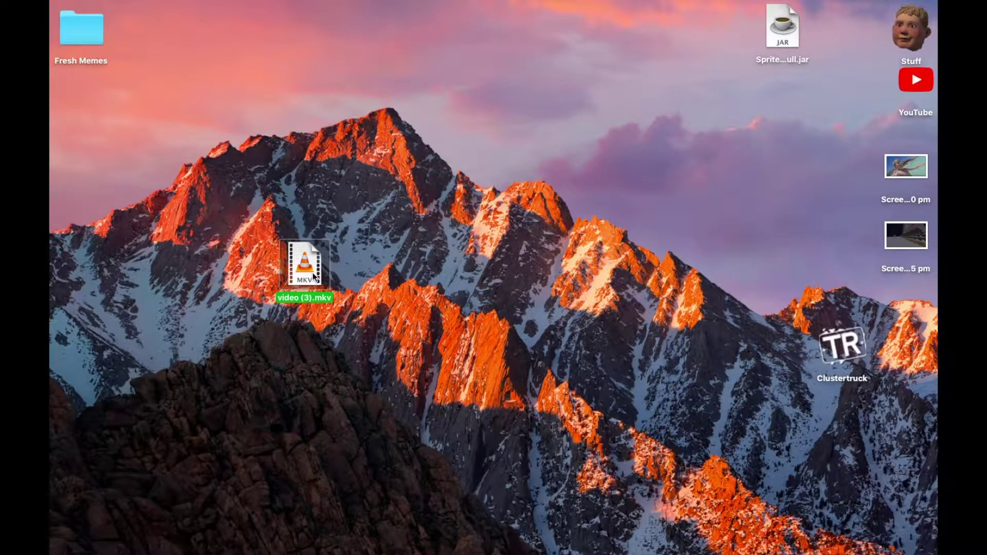
{"action": "left_click", "coordinate": [413, 291]}
Launch HandBrake via Spotlight and load video (3).mkv as the source
{"action": "key", "text": "super+space"}
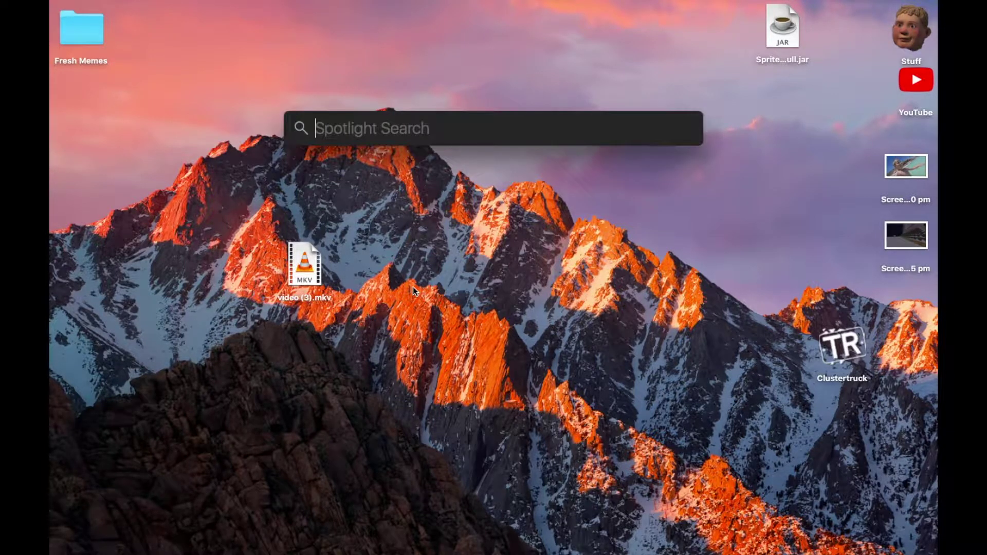
{"action": "type", "text": "hand"}
{"action": "key", "text": "Return"}
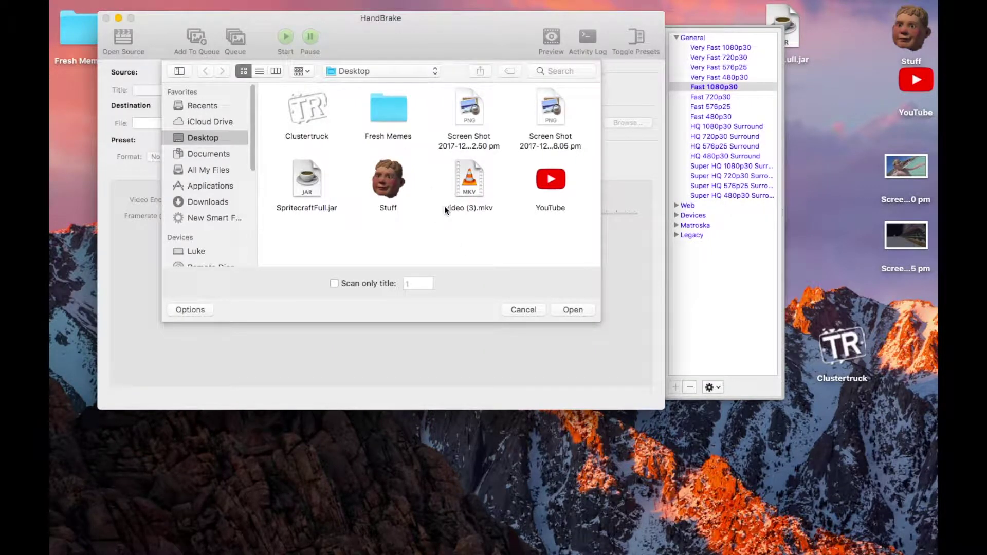
{"action": "left_click", "coordinate": [471, 183]}
{"action": "left_click", "coordinate": [574, 307]}
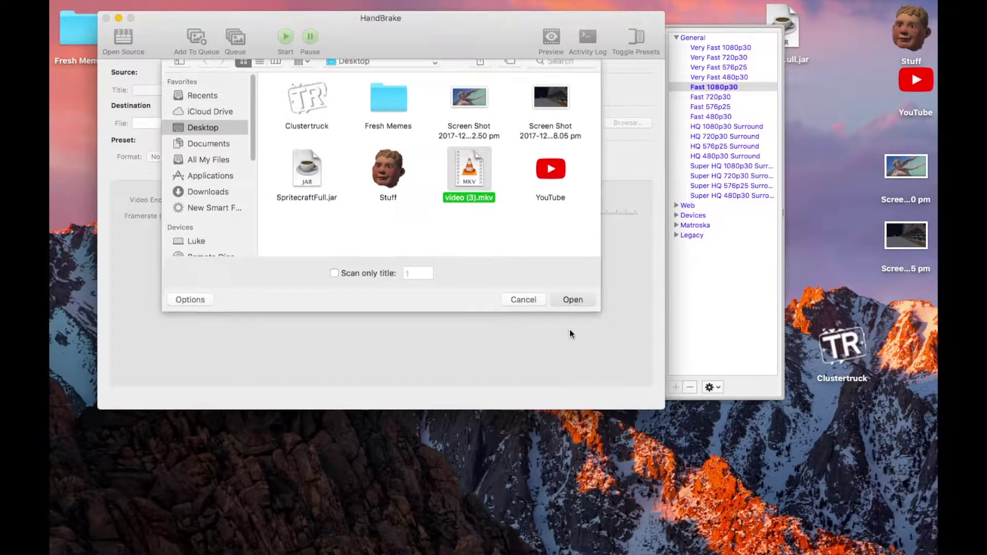
Encode it to MP4 with the Fast 1080p30 preset, then quit HandBrake
{"action": "left_click", "coordinate": [741, 88]}
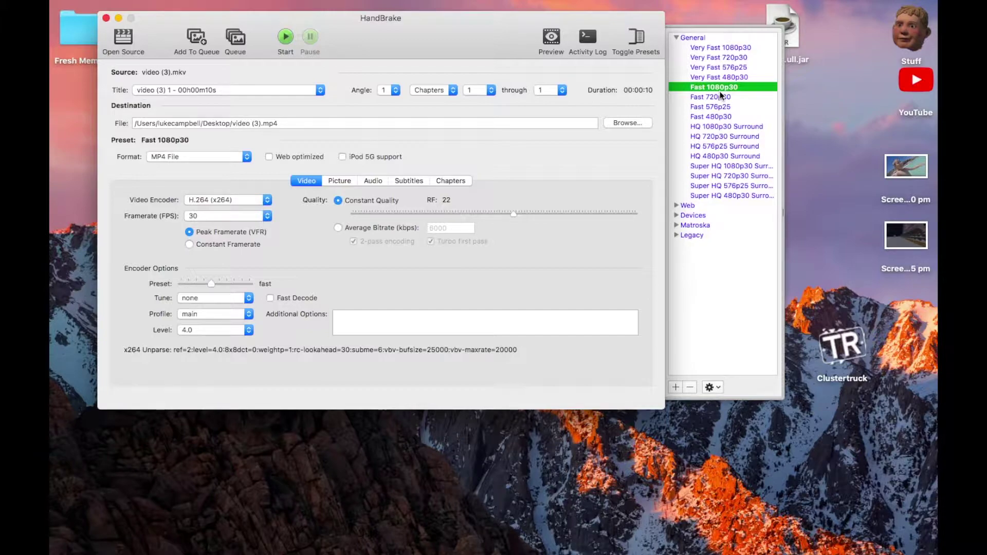
{"action": "left_click", "coordinate": [290, 36]}
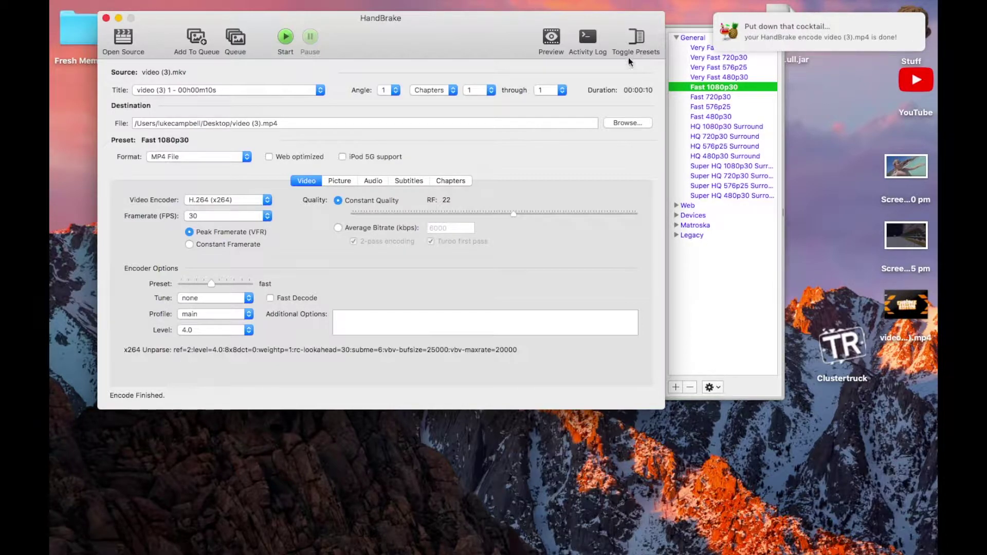
{"action": "key", "text": "super+q"}
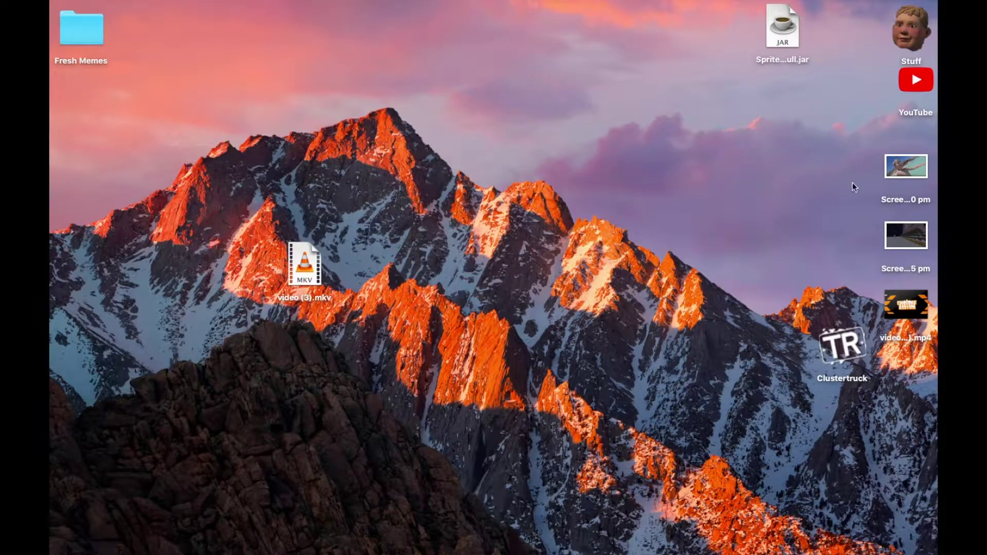
{"action": "left_click", "coordinate": [891, 310]}
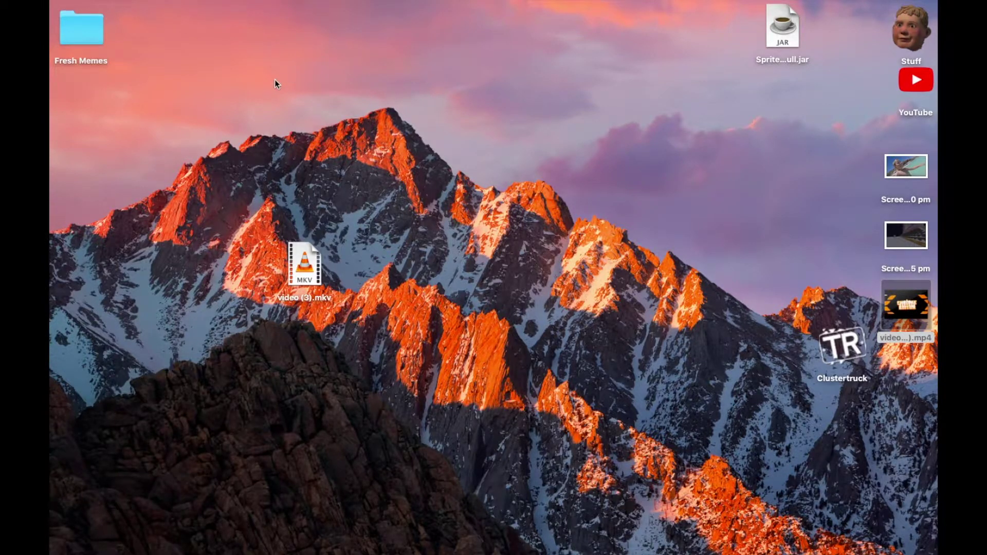